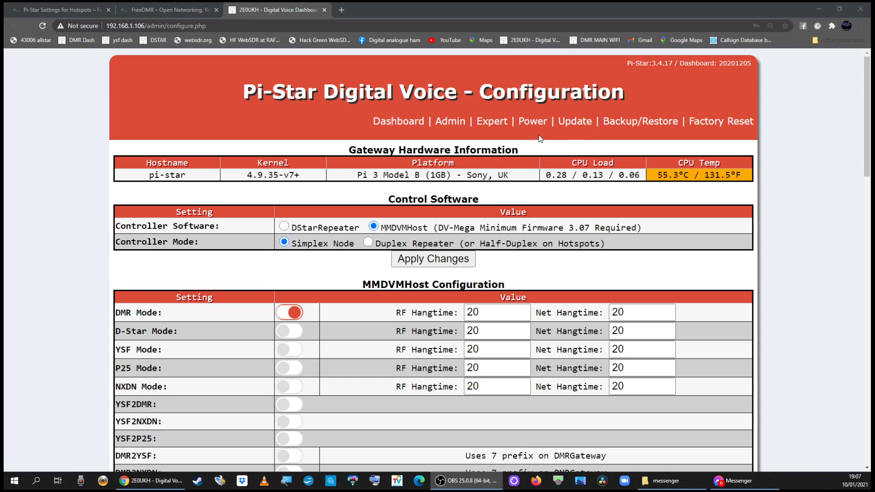
Start the Pi-Star software update and let it restart services and return the disk to Read-Only
left_click(572, 122)
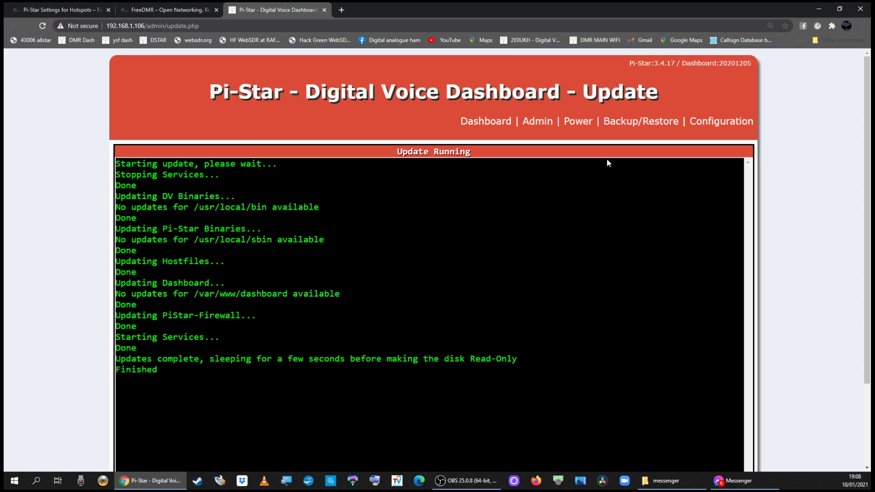
Choose HB_GB_FreeDMR_DMO as the DMR Master in Configuration and apply the changes
left_click(709, 124)
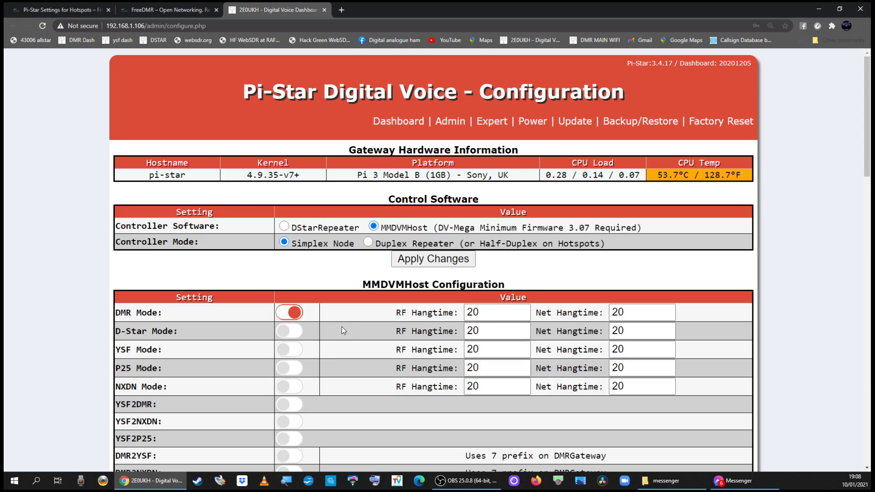
scroll(313, 362, "down", 15)
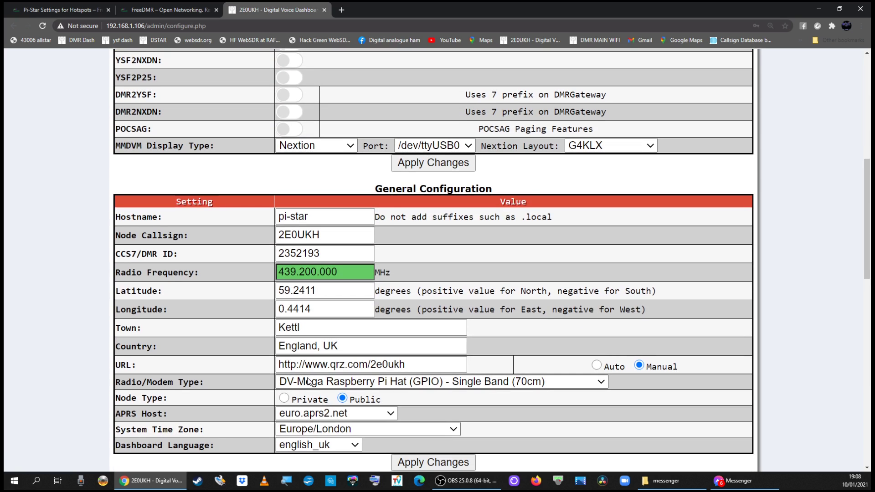
scroll(308, 377, "down", 2)
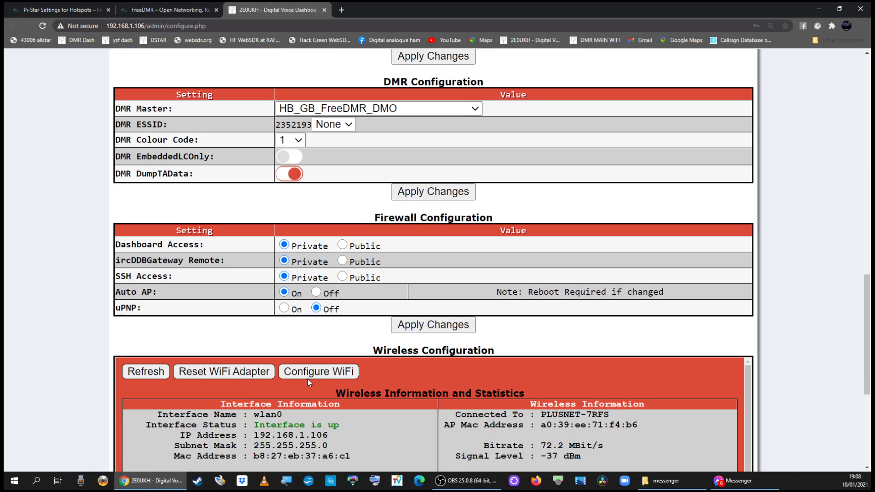
left_click(475, 110)
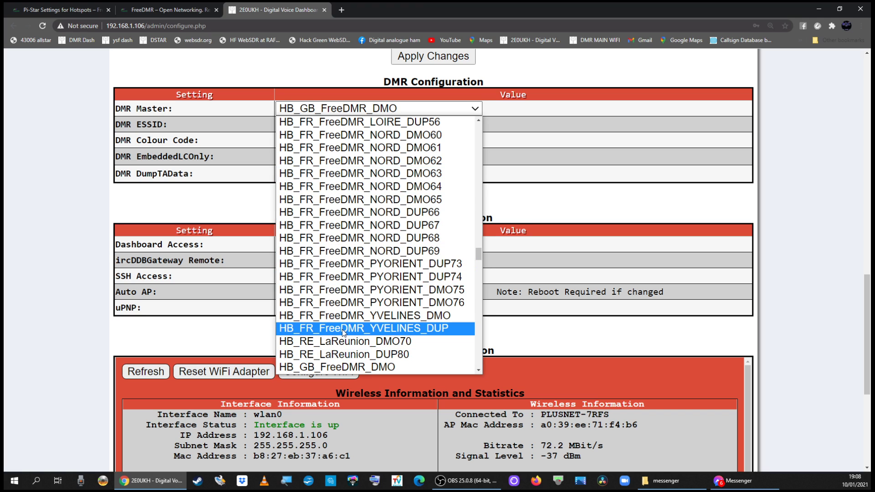
left_click(339, 367)
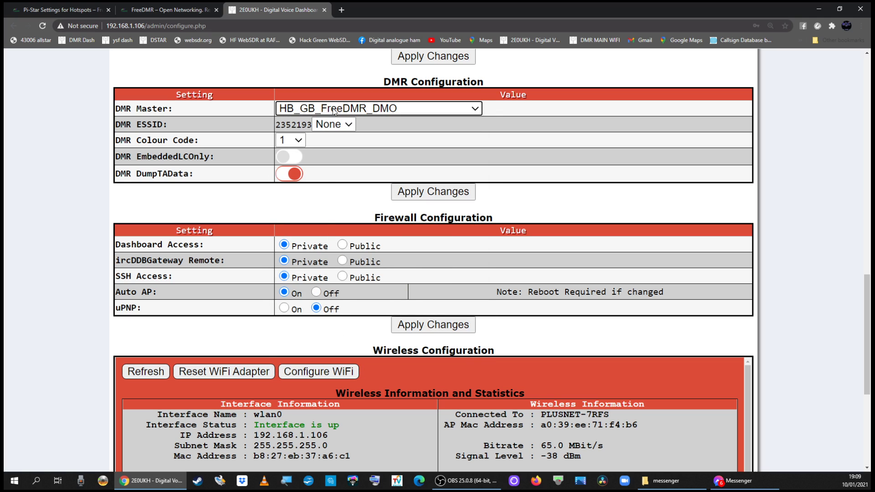
left_click(423, 195)
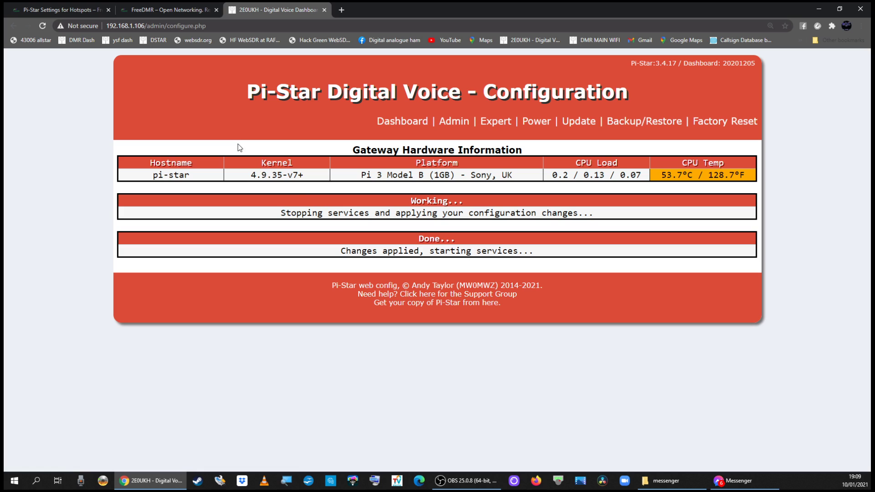
Switch to the FreeDMR website and open its How To's guides page
left_click(165, 10)
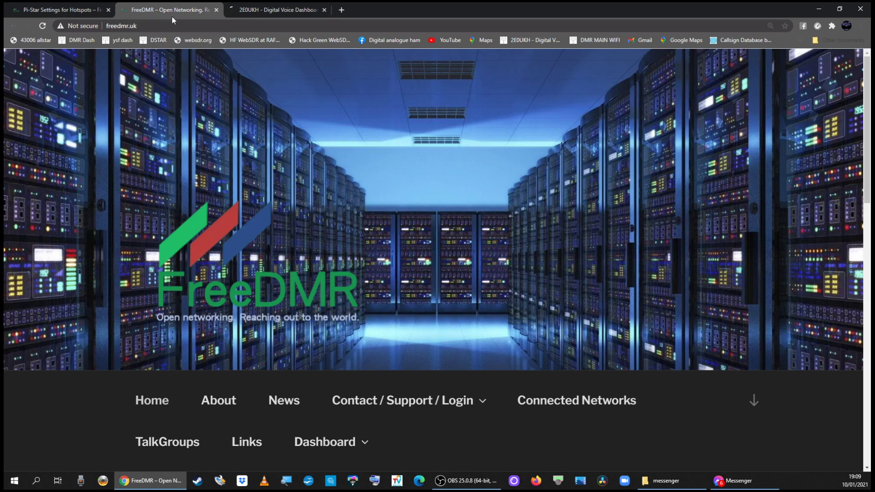
mouse_move(469, 407)
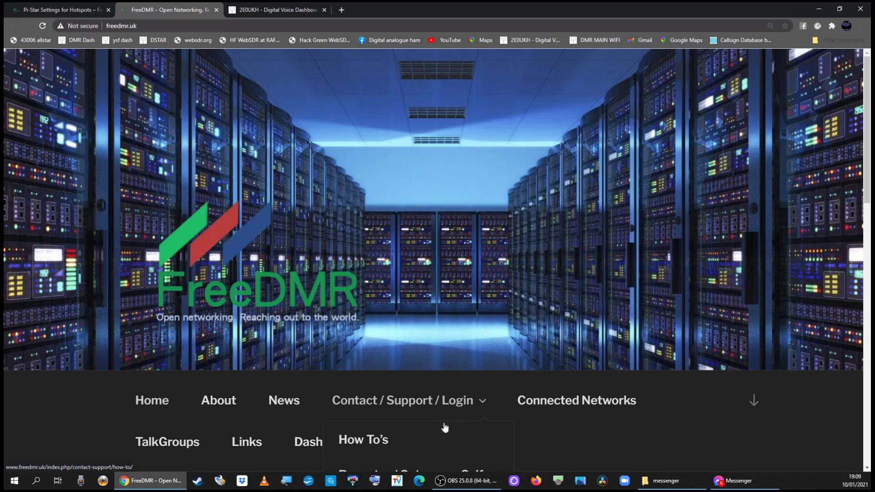
left_click(381, 444)
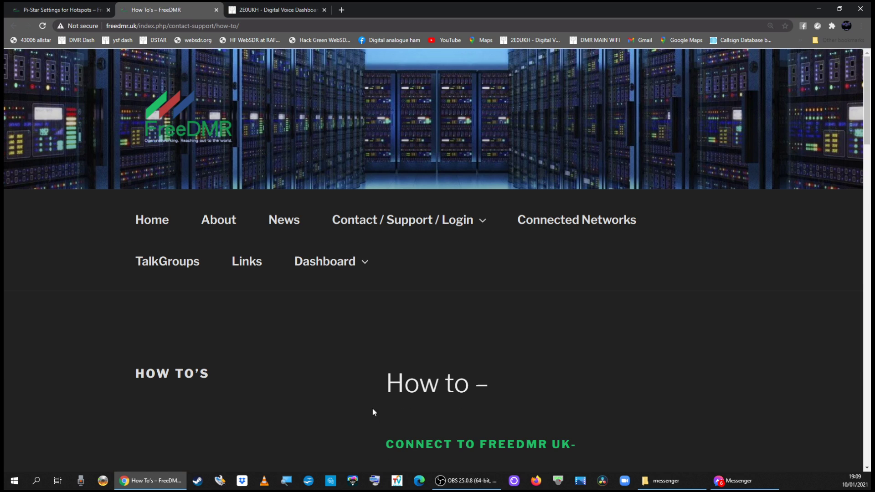
Open the Pi-Star Settings for Hotspots guide and scroll to its DMR Network values (hotspots.freedmr.uk, port 62031, Jitter 360)
scroll(463, 354, "down", 5)
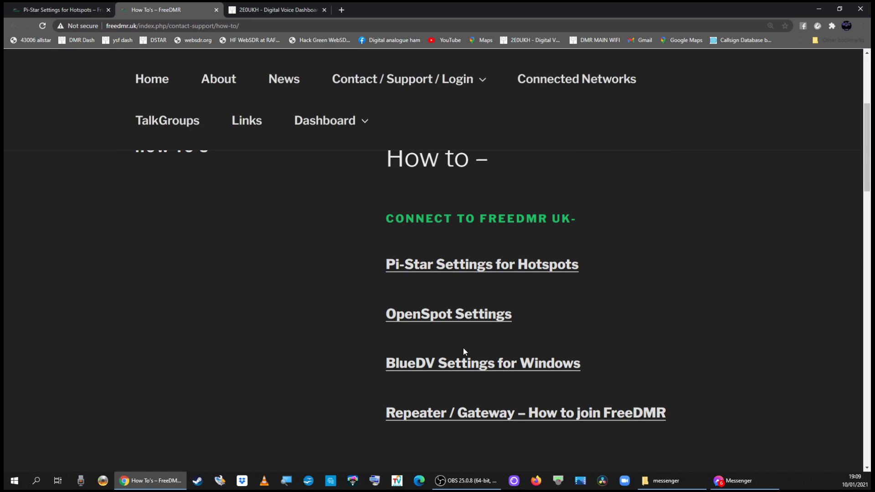
left_click(458, 270)
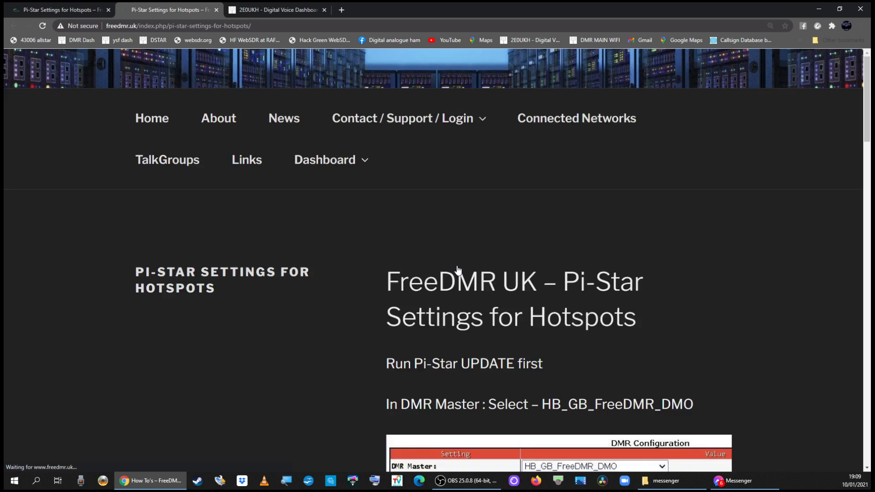
scroll(383, 317, "down", 6)
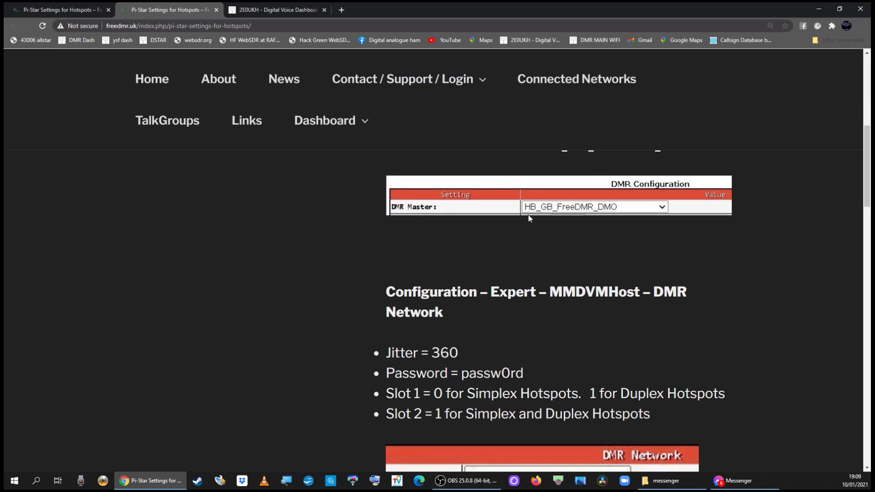
scroll(485, 249, "down", 3)
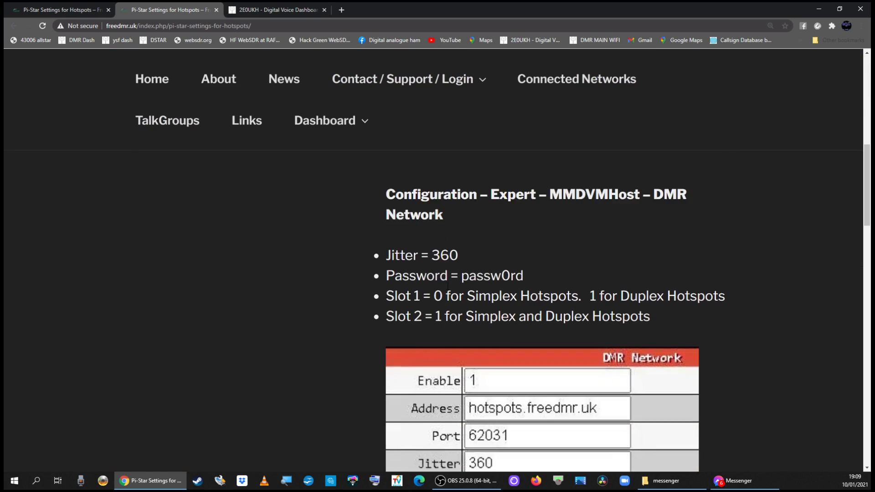
scroll(461, 293, "down", 1)
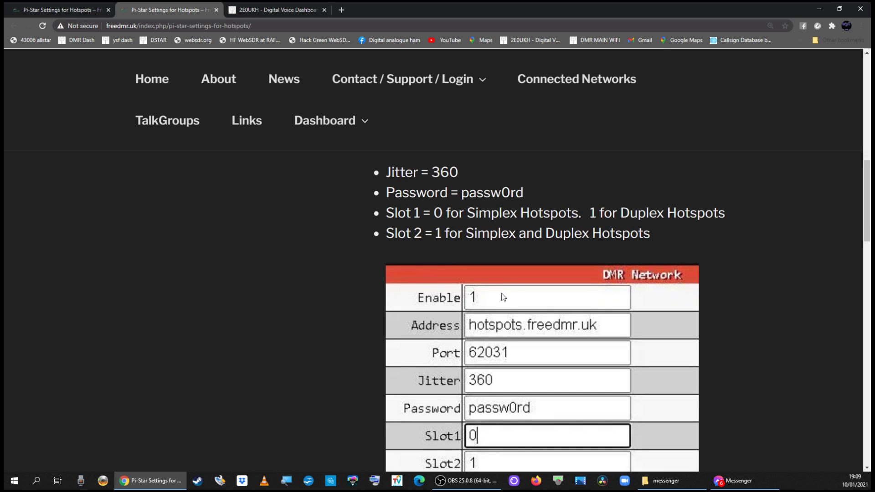
scroll(504, 297, "down", 3)
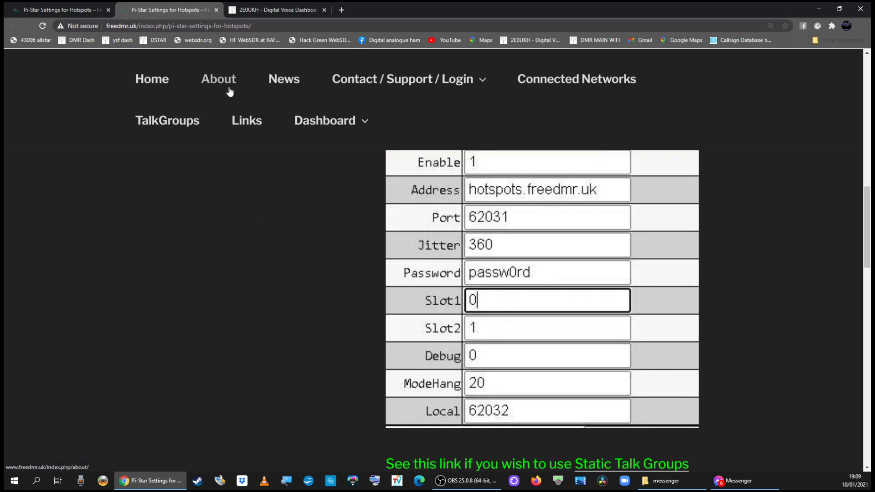
Open the MMDVMHost expert editor in Pi-Star
left_click(264, 10)
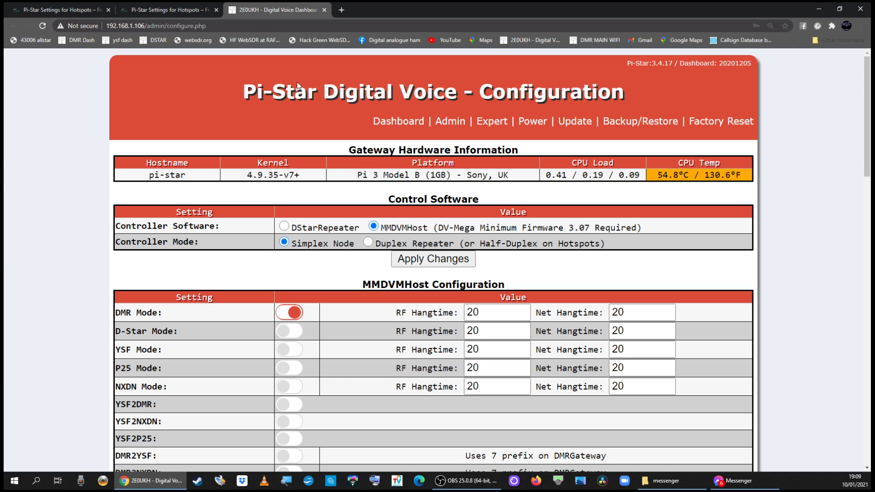
left_click(492, 126)
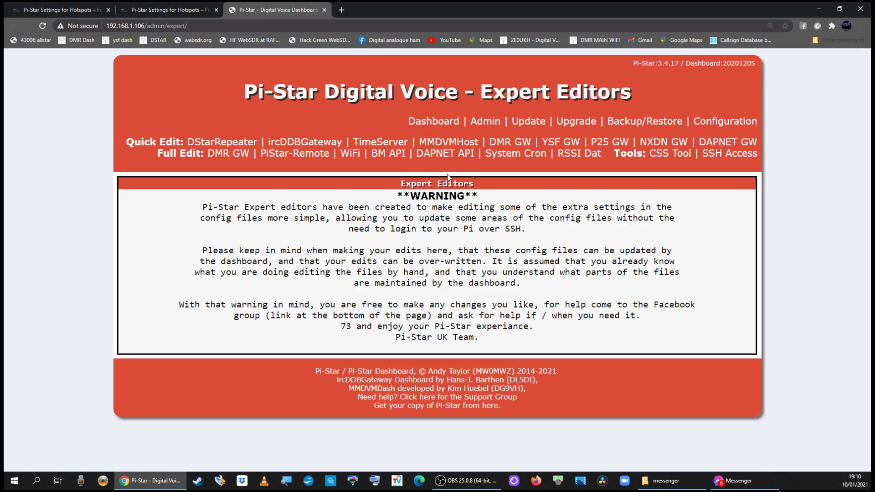
left_click(440, 148)
Scroll to the DMR Network section and compare it with the FreeDMR guide (Slot1 0, Slot2 1, ModeHang 20, Local 62032)
scroll(363, 375, "down", 4)
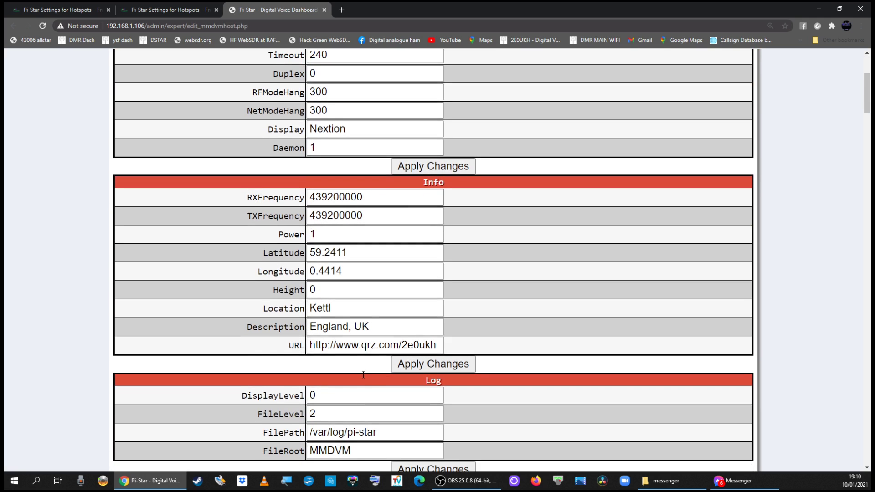
scroll(363, 374, "down", 3)
scroll(363, 375, "down", 8)
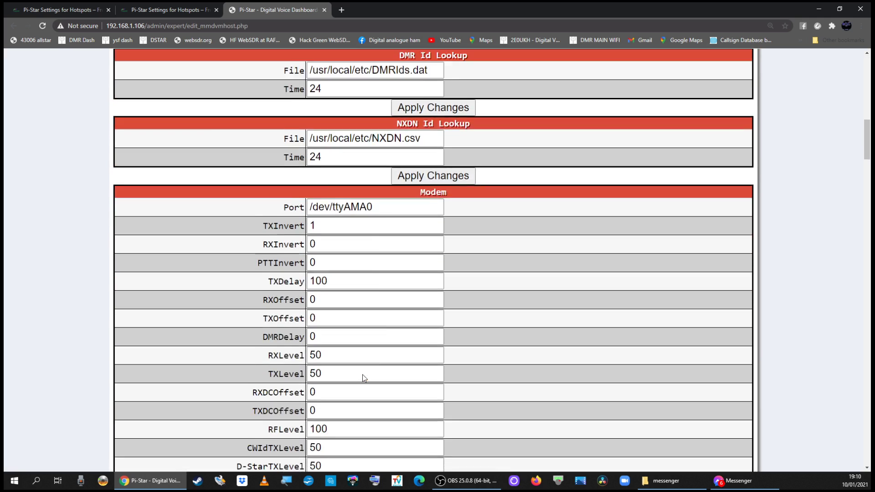
scroll(363, 376, "down", 1)
scroll(363, 374, "down", 8)
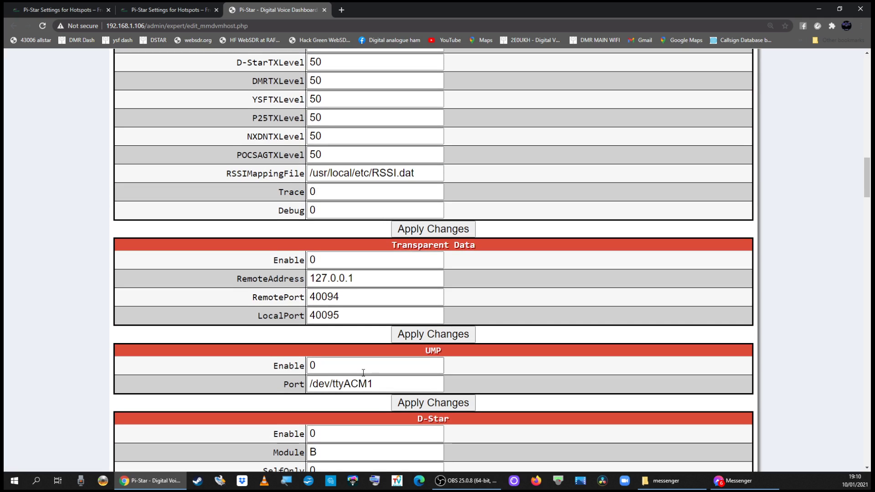
scroll(363, 374, "down", 6)
scroll(363, 372, "down", 8)
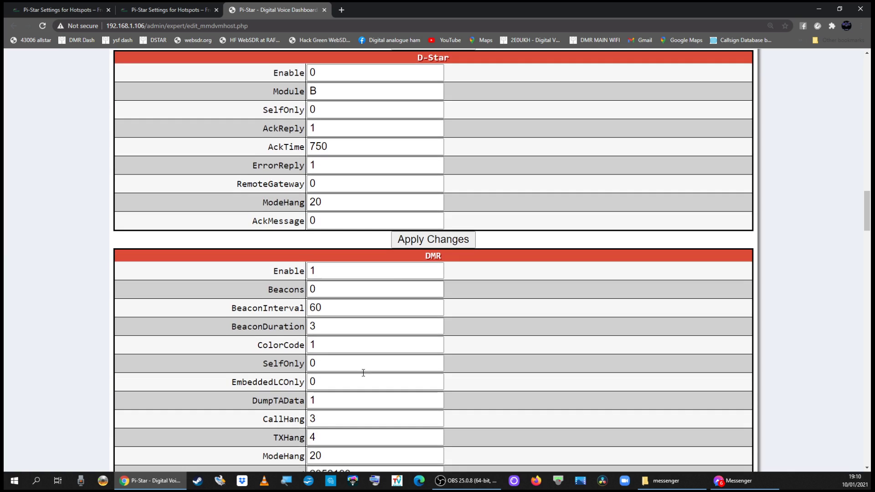
scroll(363, 373, "down", 13)
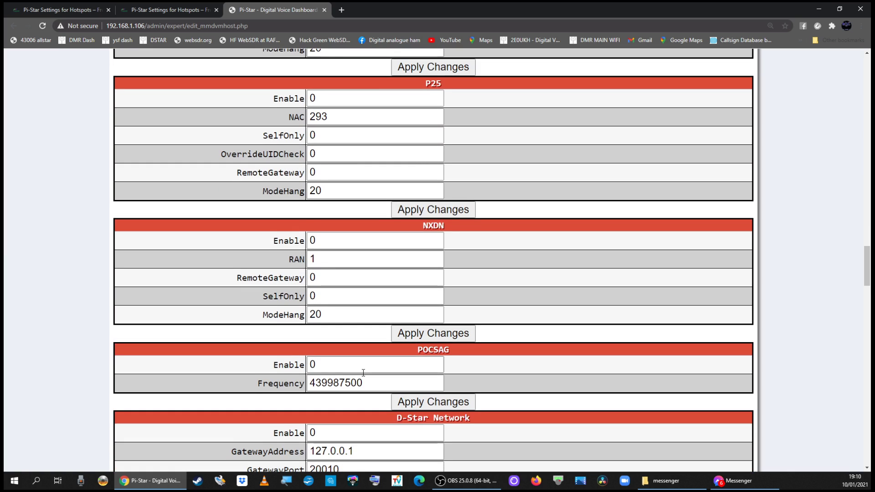
scroll(363, 372, "down", 3)
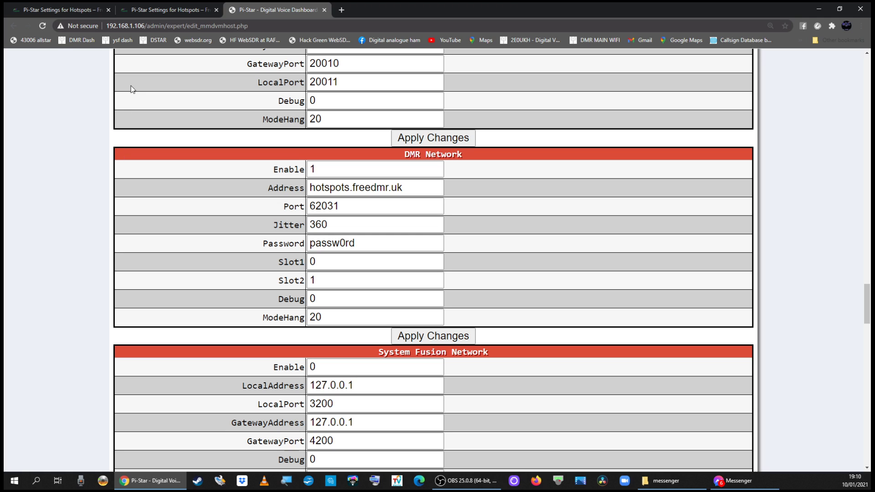
left_click(152, 11)
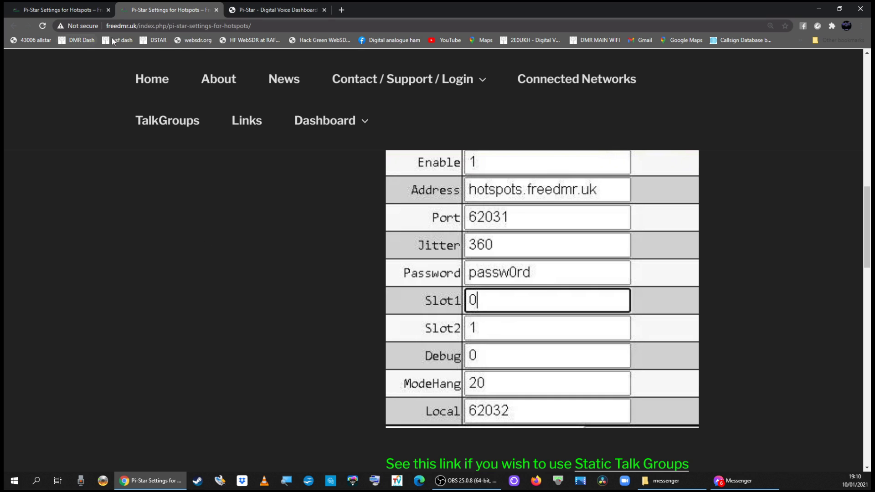
View the Pi-Star main dashboard showing DMR Net active via HB GB FreeDMR DMO with TS2 enabled
left_click(264, 11)
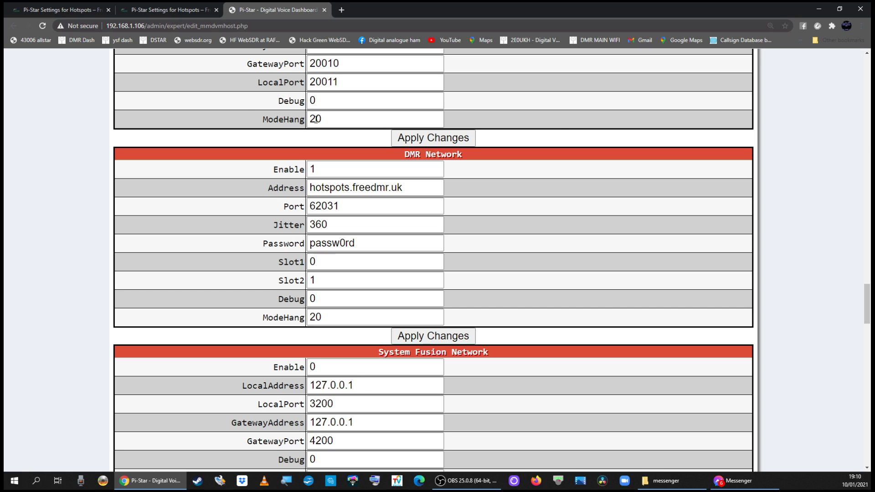
left_click_drag(866, 305, 865, 78)
left_click(427, 122)
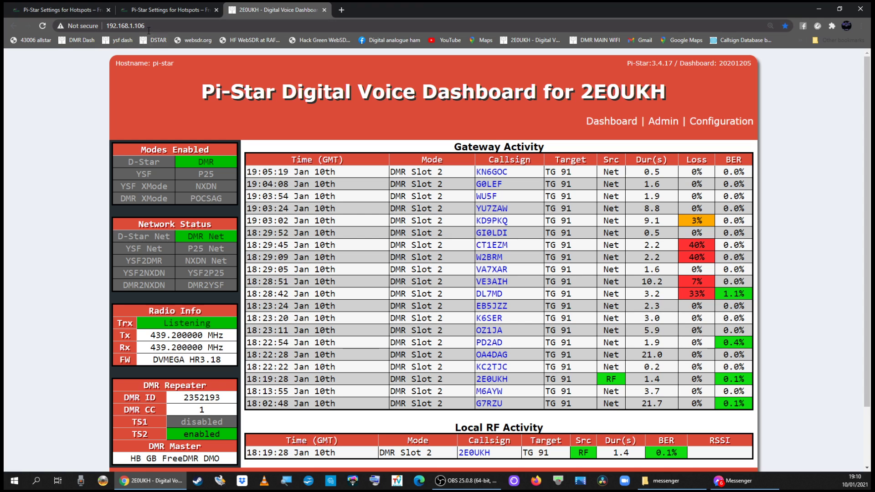
Open the FreeDMR Monitor call log and highlight talkgroup 20600 in the latest call entry
left_click(149, 11)
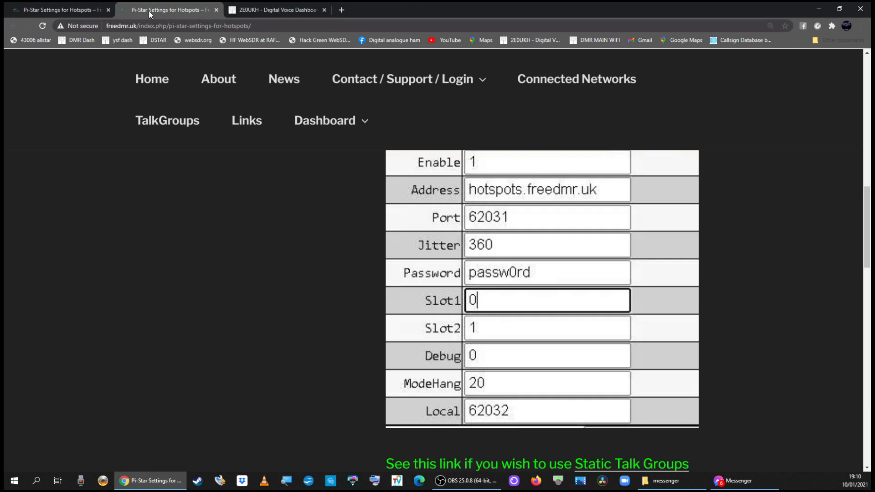
mouse_move(346, 119)
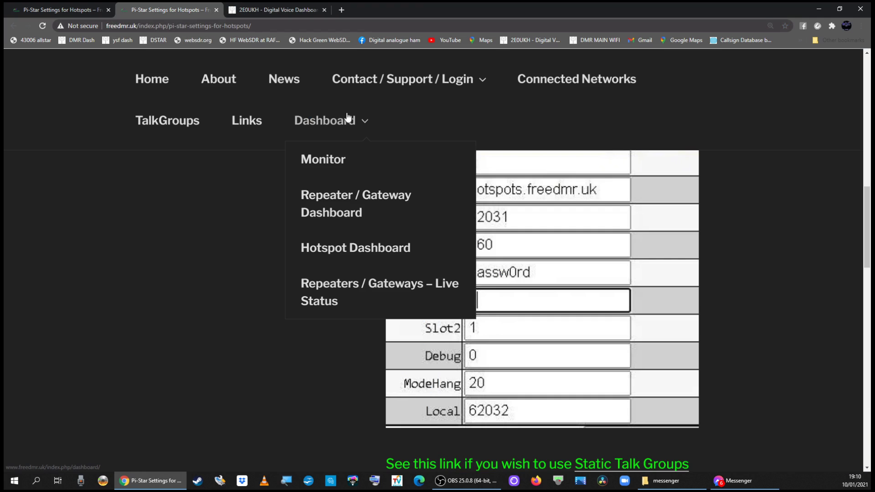
left_click(329, 162)
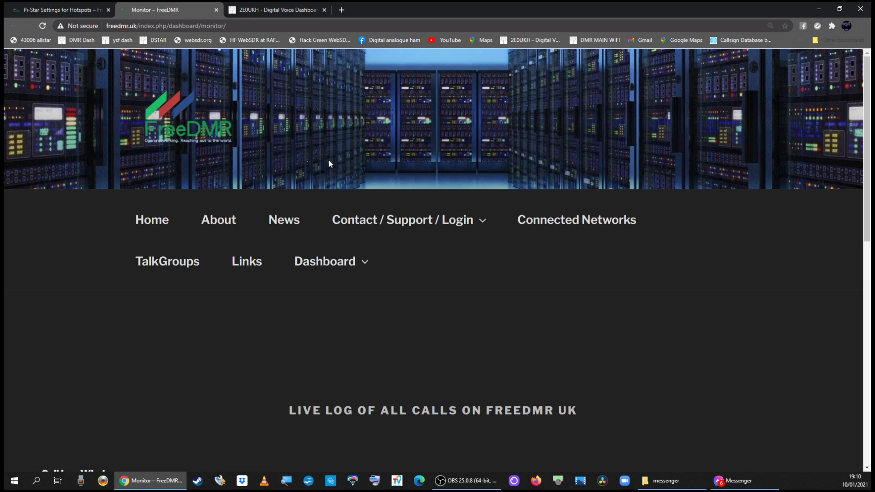
mouse_move(413, 290)
scroll(191, 358, "down", 3)
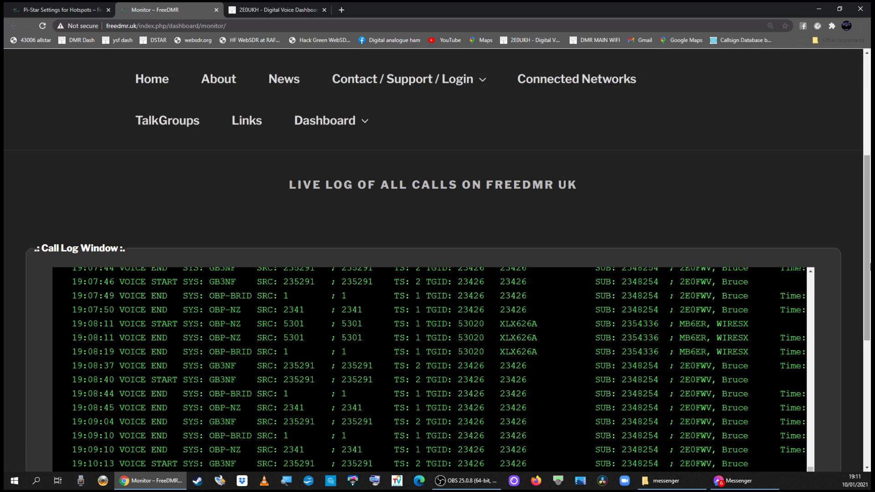
scroll(534, 379, "down", 3)
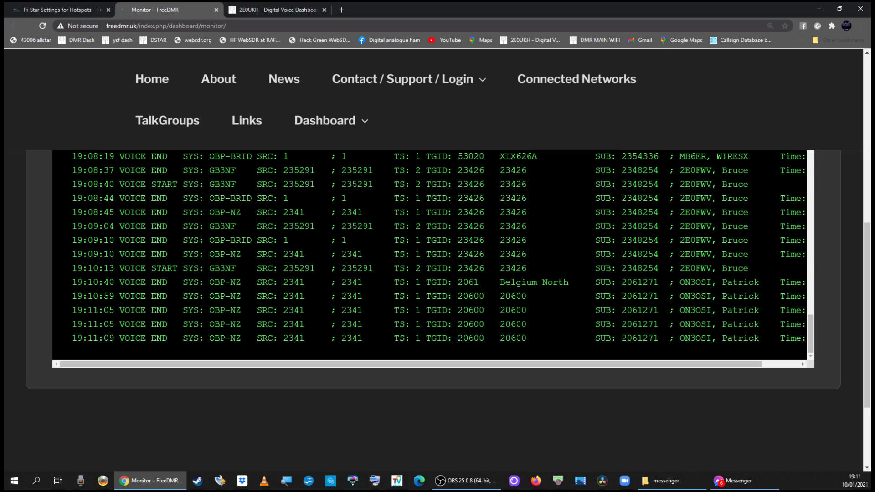
left_click_drag(457, 338, 484, 338)
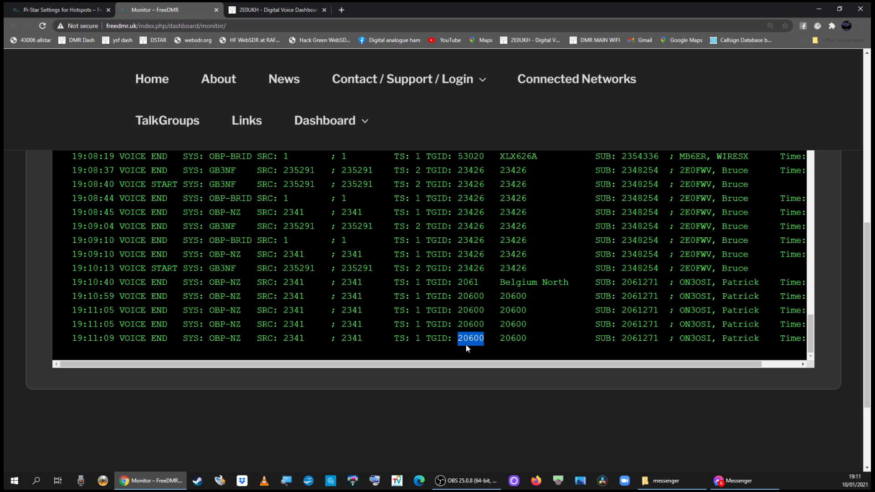